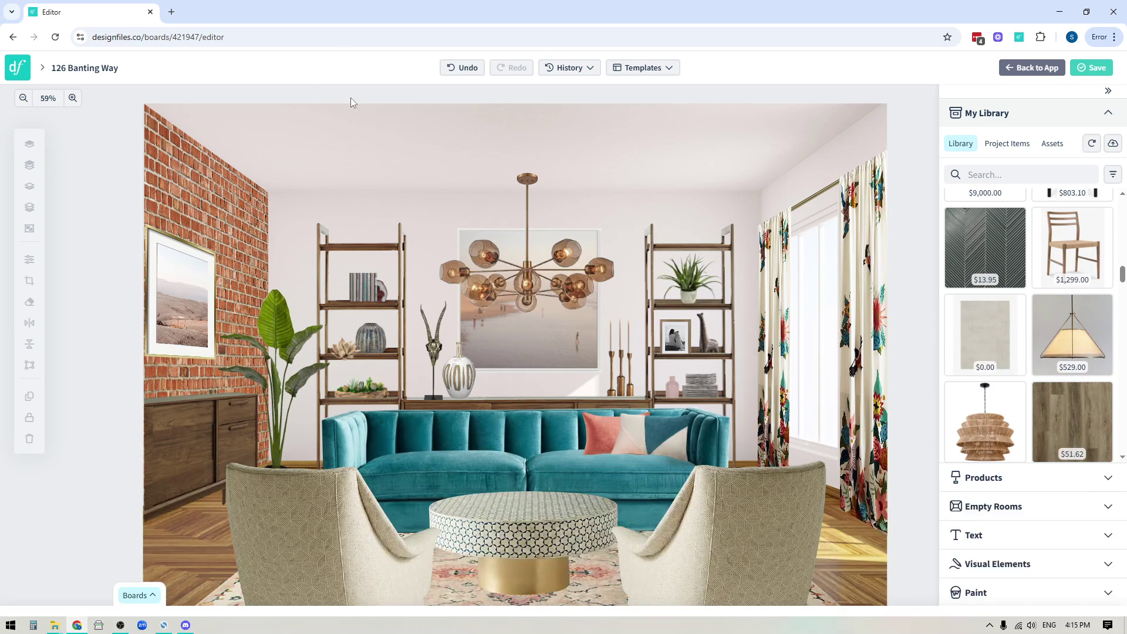
Step: Try marquee selections of the shelves with their decor and around the framed wall photo, then clear them
left_click_drag(351, 98, 721, 396)
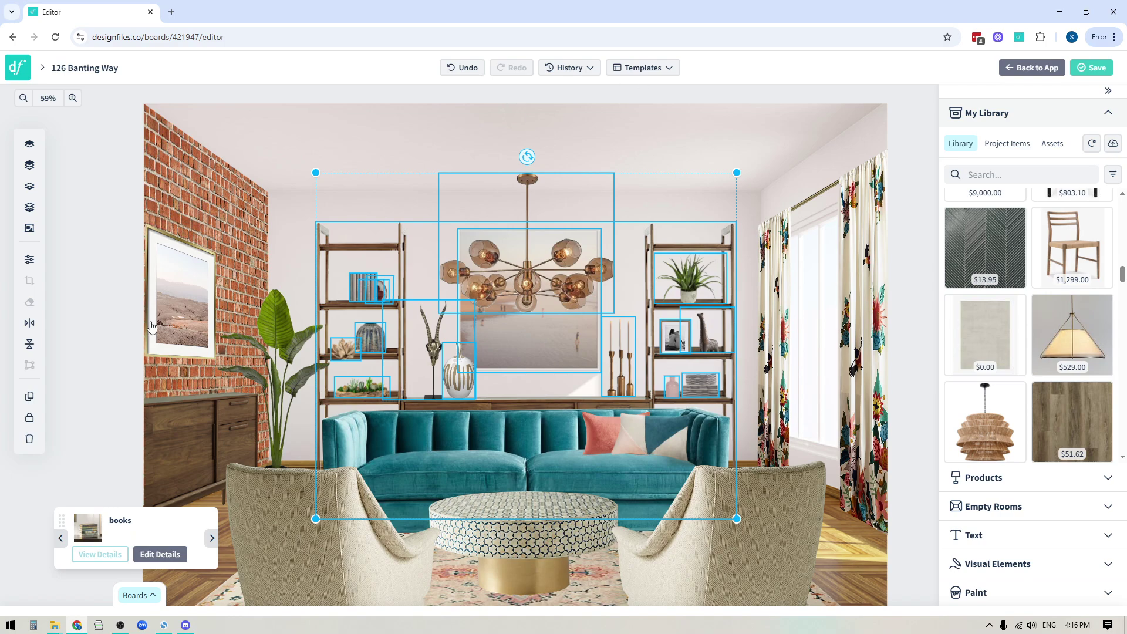
left_click(393, 325)
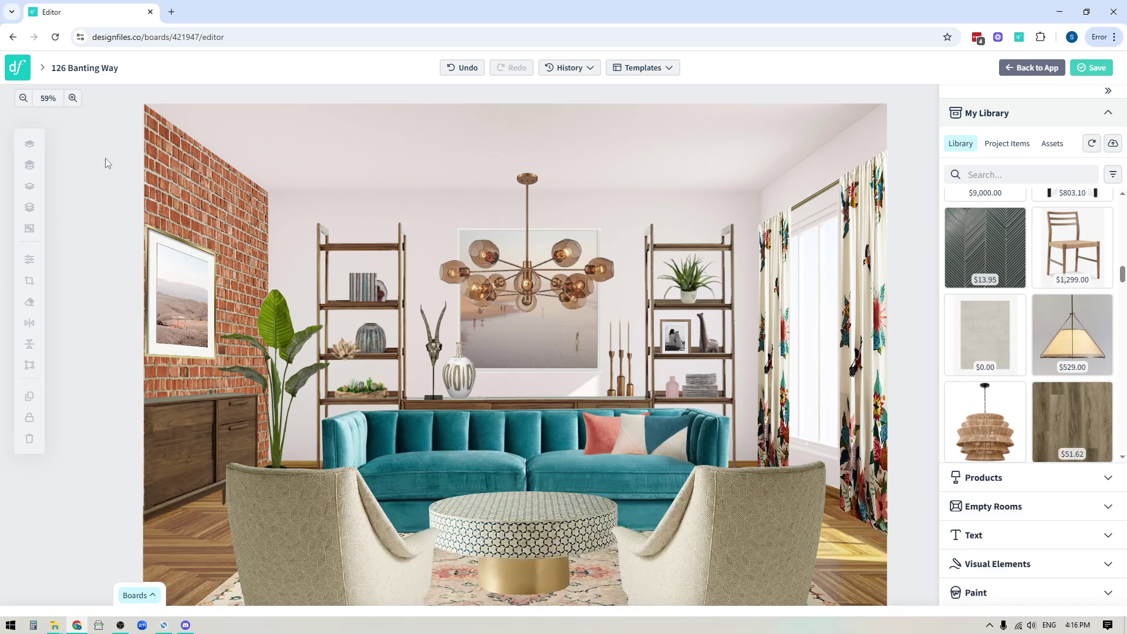
left_click_drag(105, 158, 632, 405)
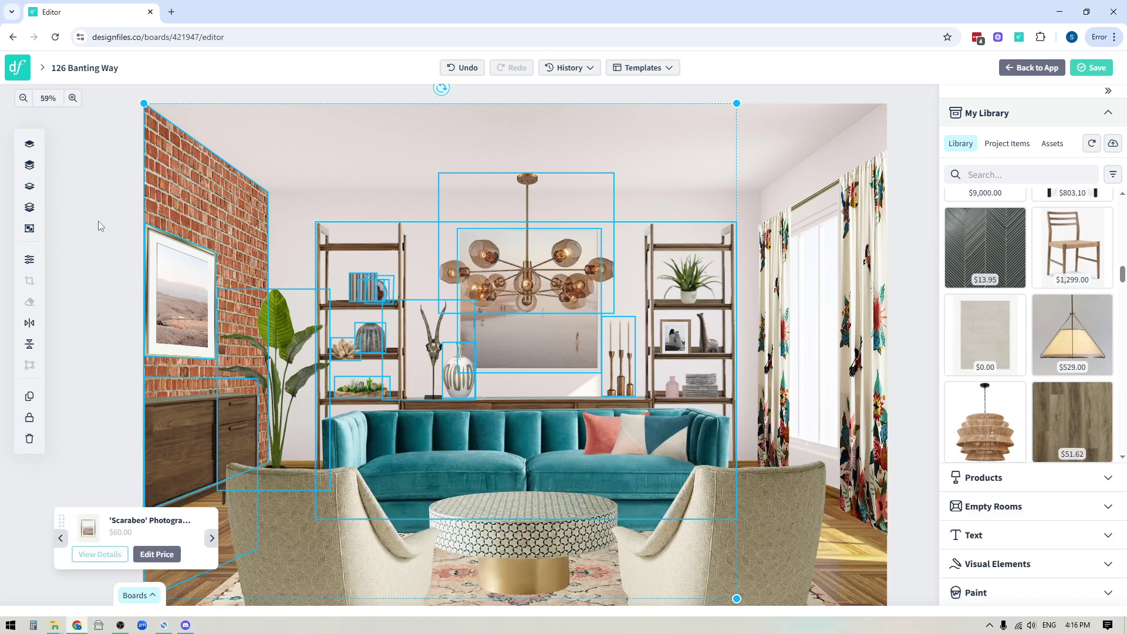
left_click(100, 242)
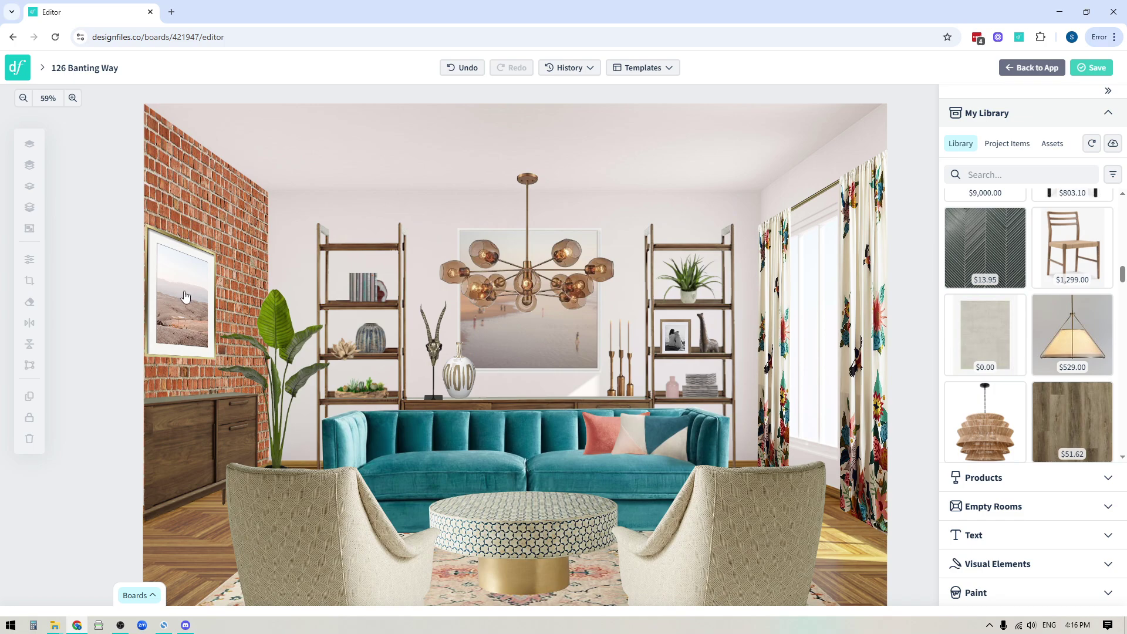
Step: Nudge the framed desert photo on the wall, deselect it and pan around the board
mouse_move(185, 295)
left_mouse_down()
mouse_move(353, 319)
mouse_move(230, 297)
mouse_move(215, 317)
mouse_move(184, 296)
left_mouse_up()
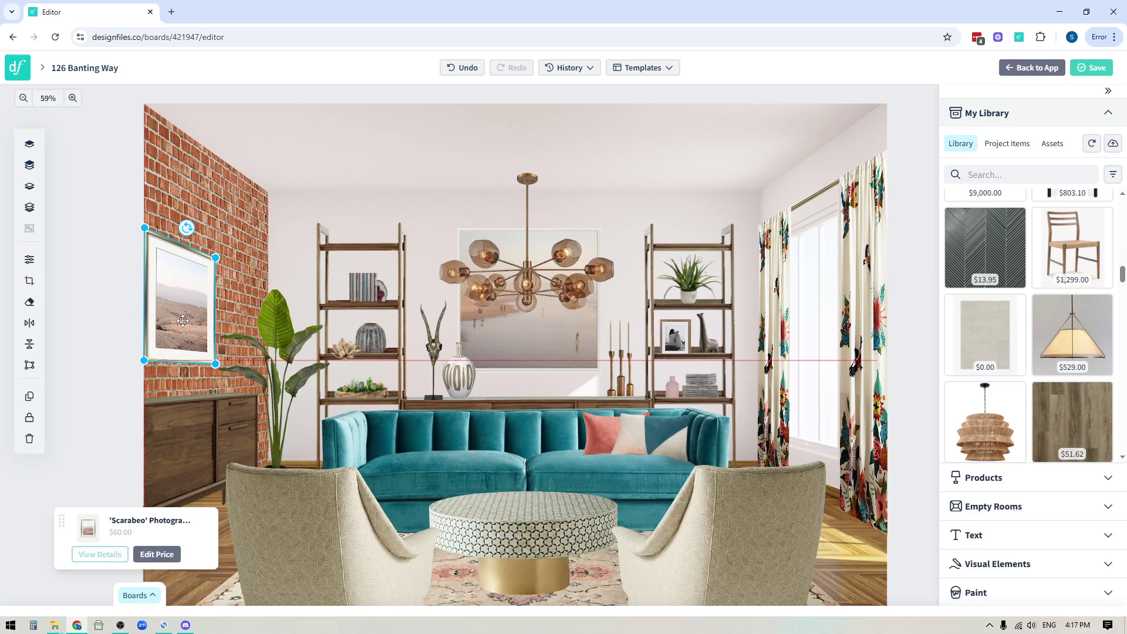
left_click(77, 439)
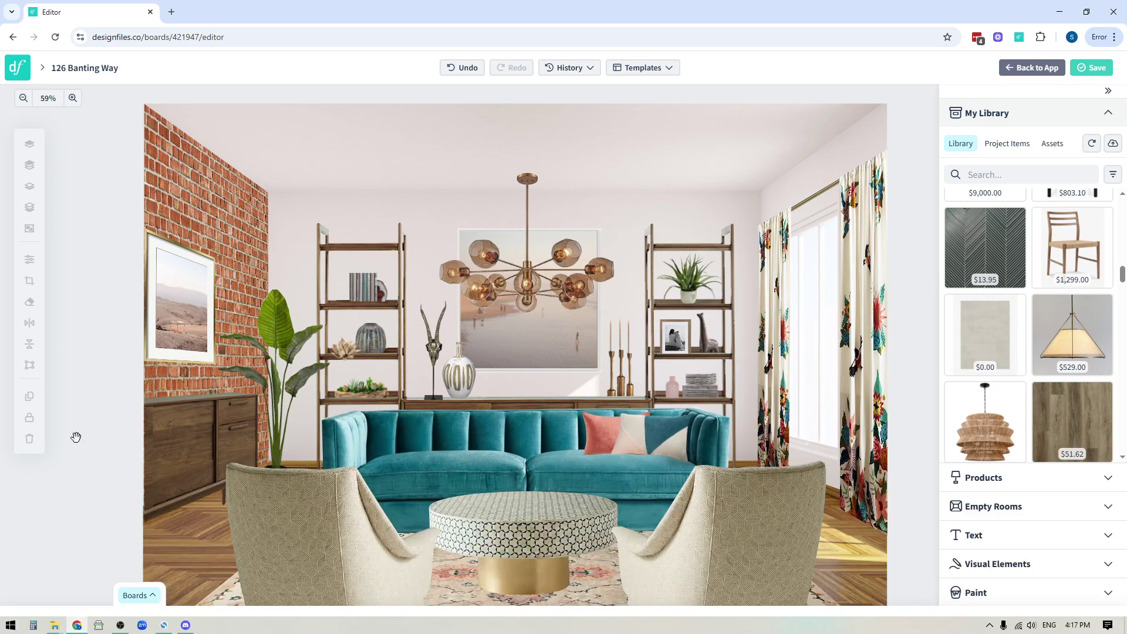
left_click(76, 438)
left_click_drag(91, 259, 229, 280)
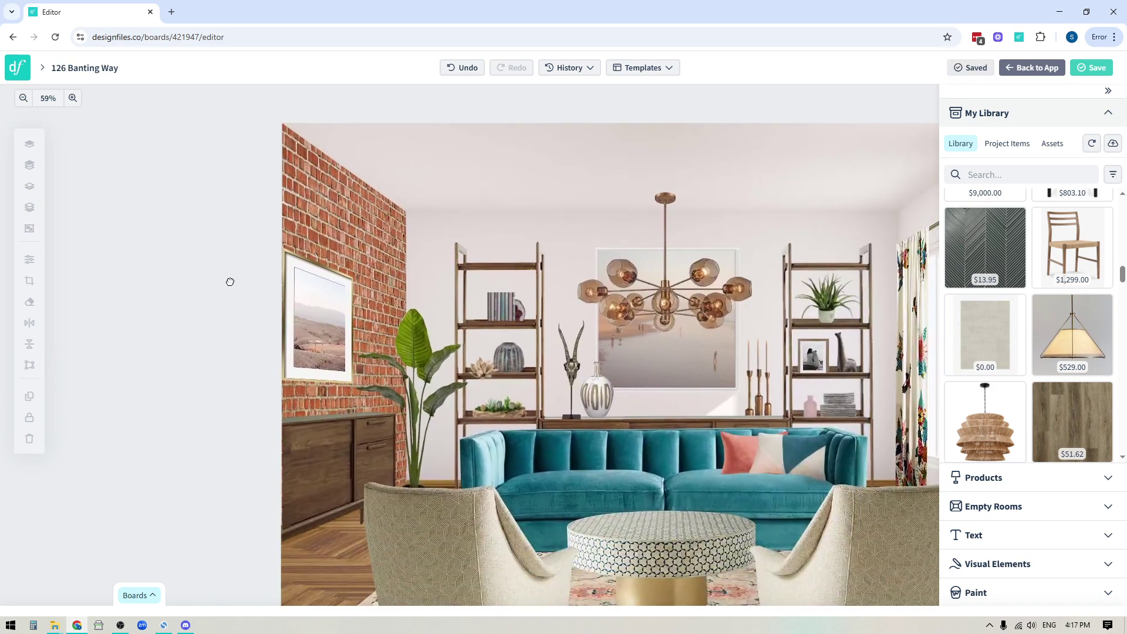
left_click_drag(160, 198, 68, 305)
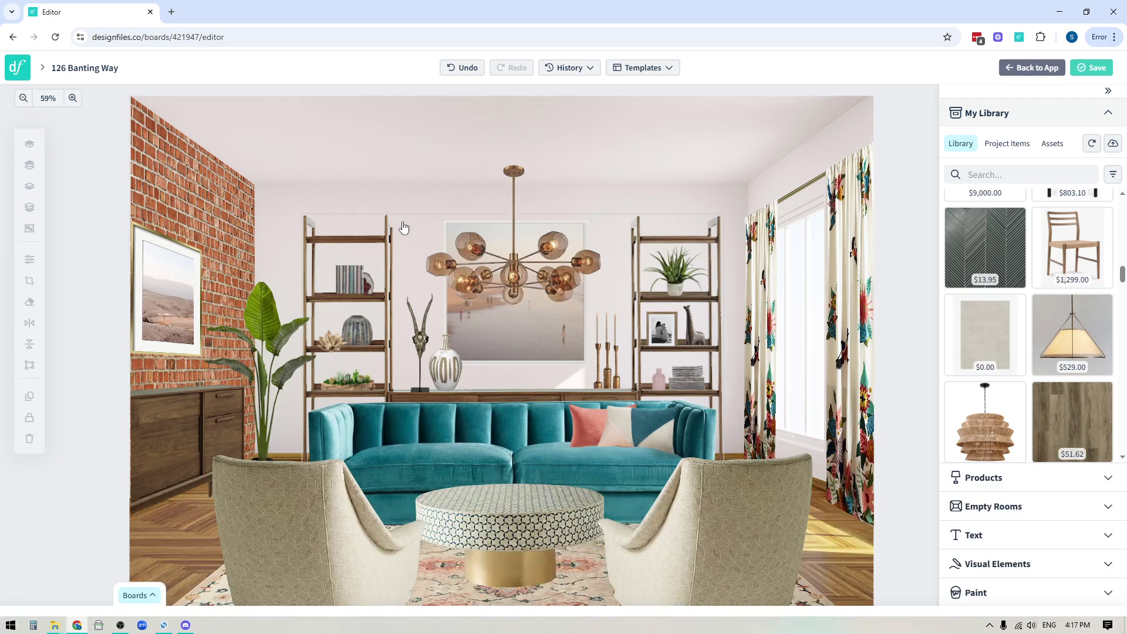
Step: Unlock the room background image, then lock it again
left_click(658, 145)
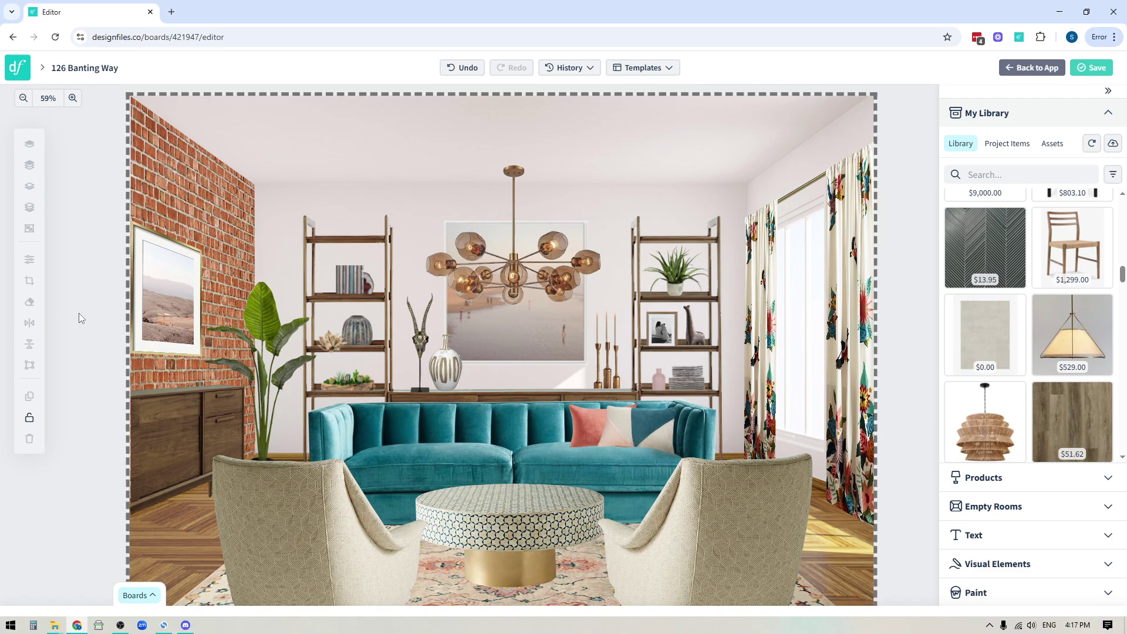
left_click(30, 418)
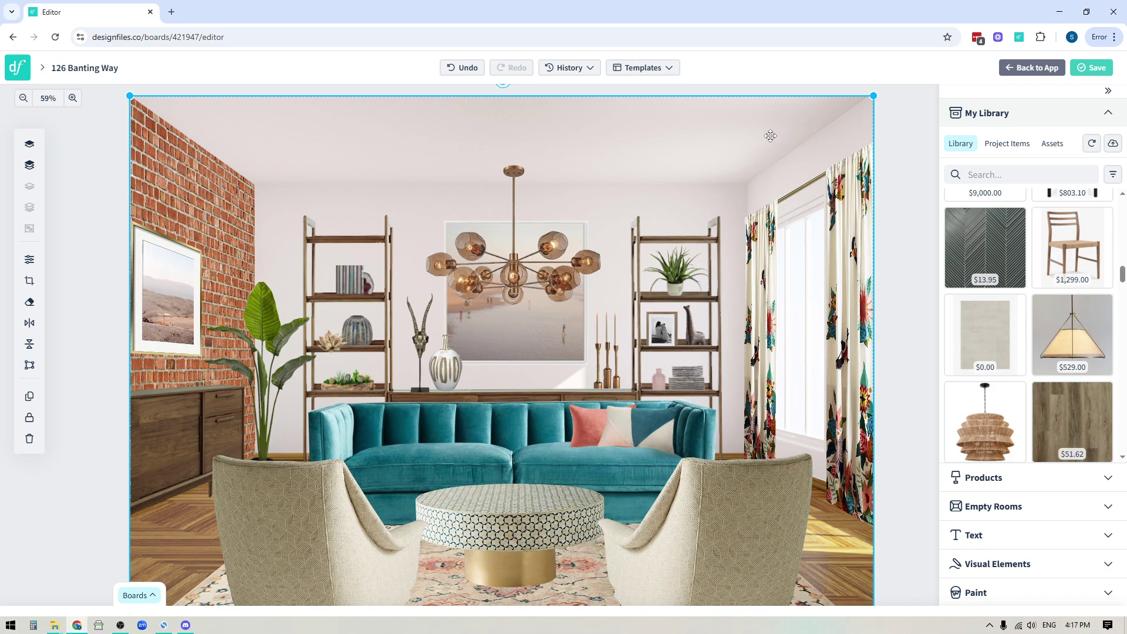
left_click(29, 418)
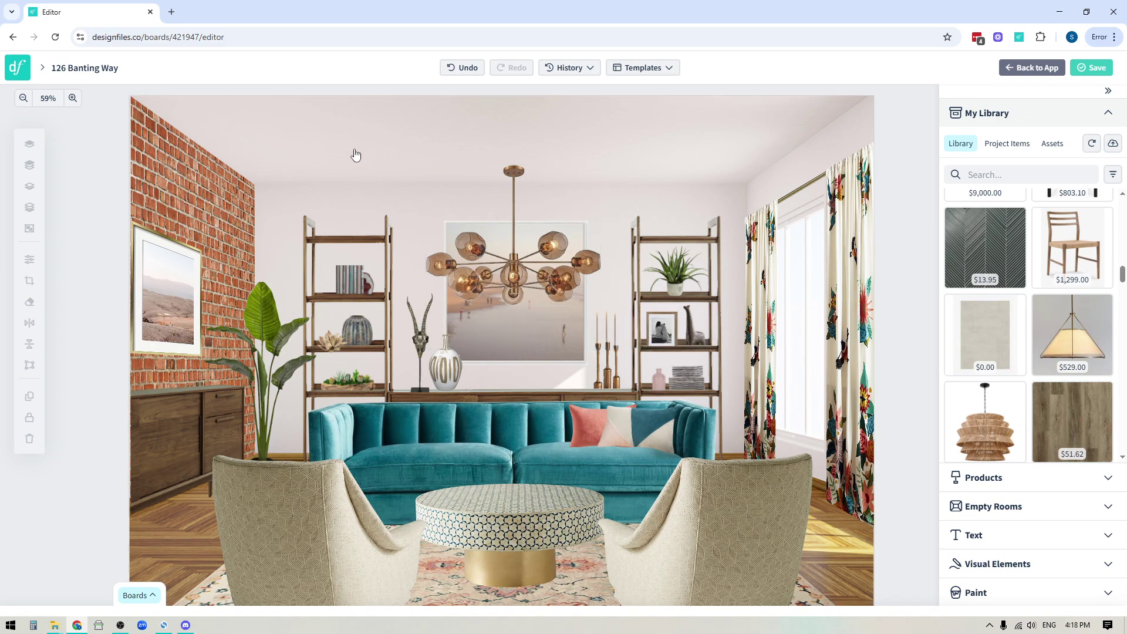
Step: Try selecting the shelf decor and sofa together, then abandon and clear the selection
left_click_drag(354, 149, 695, 400)
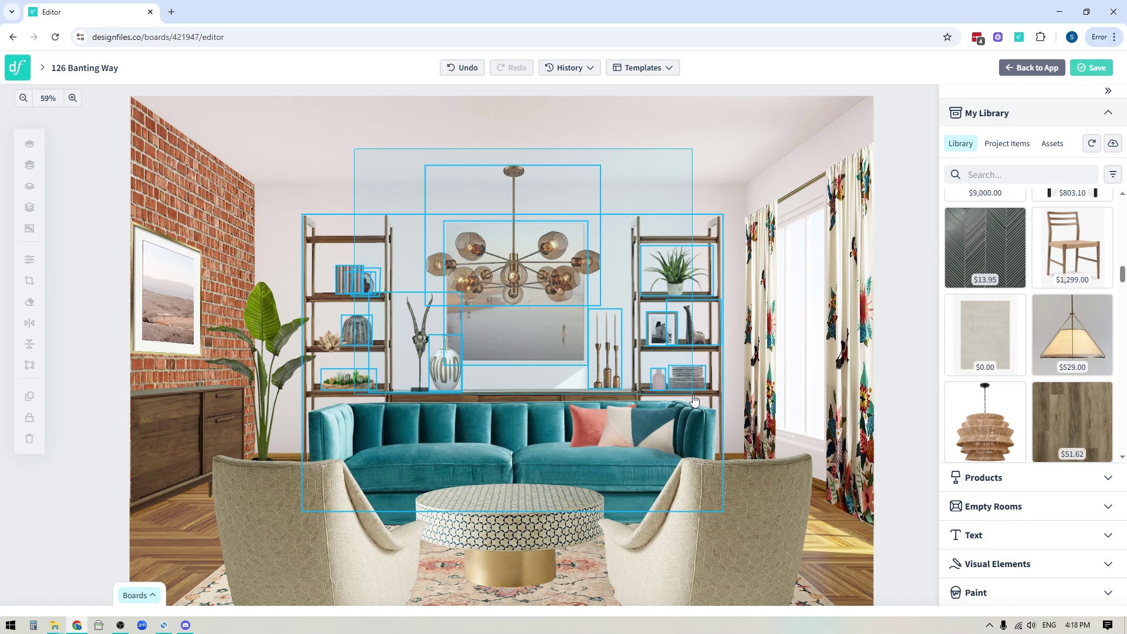
left_click_drag(695, 400, 694, 400)
left_click(390, 144)
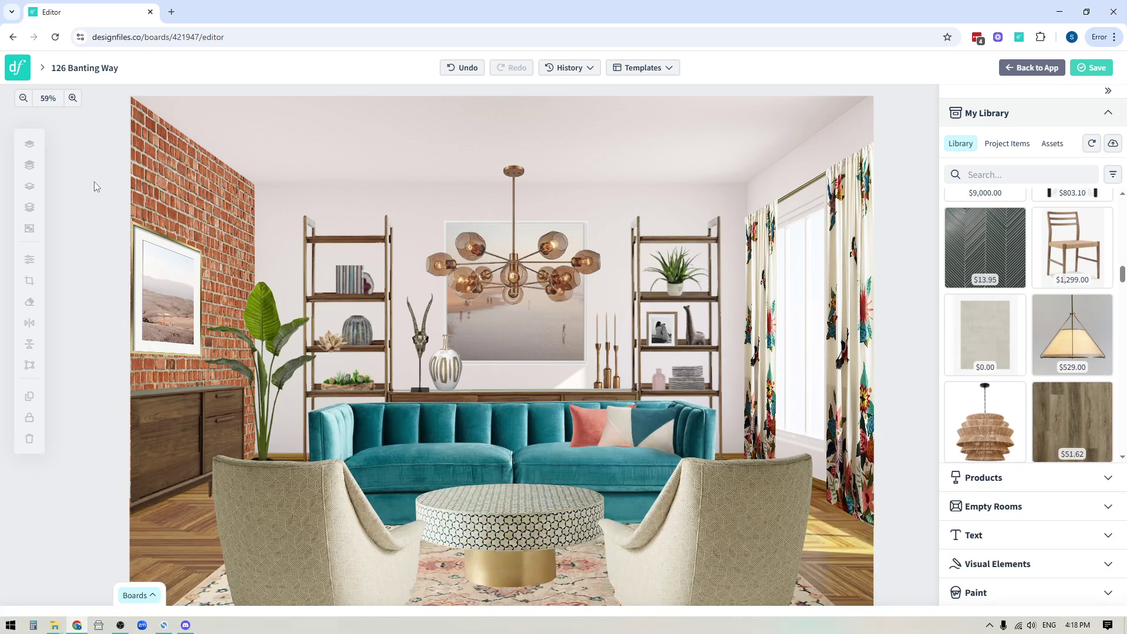
left_click_drag(303, 123, 736, 403)
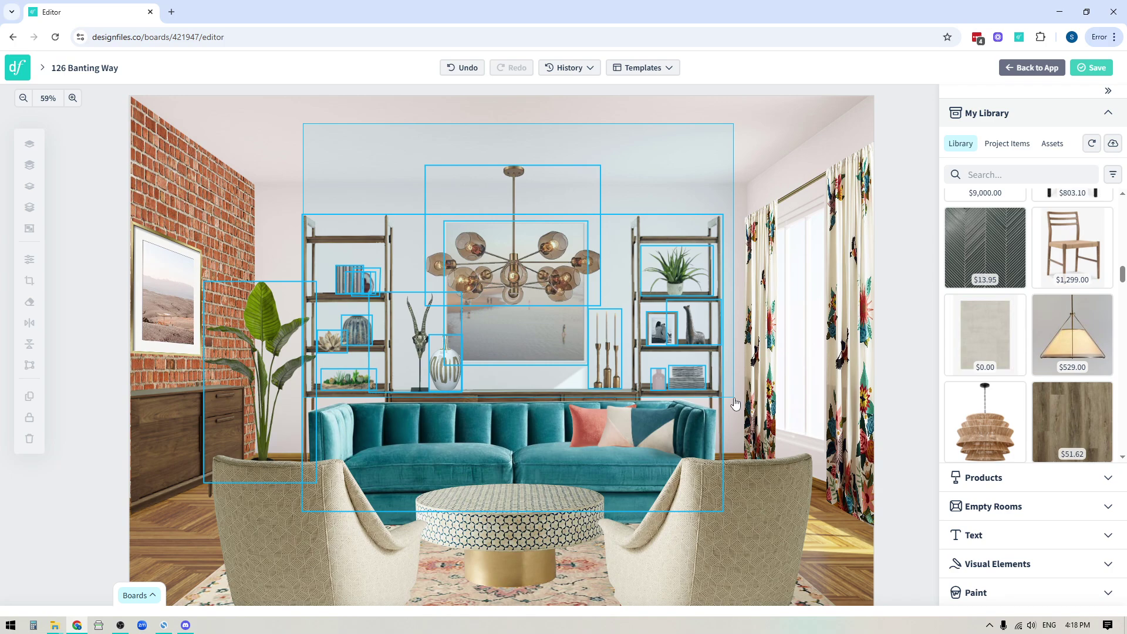
left_click_drag(736, 402, 458, 144)
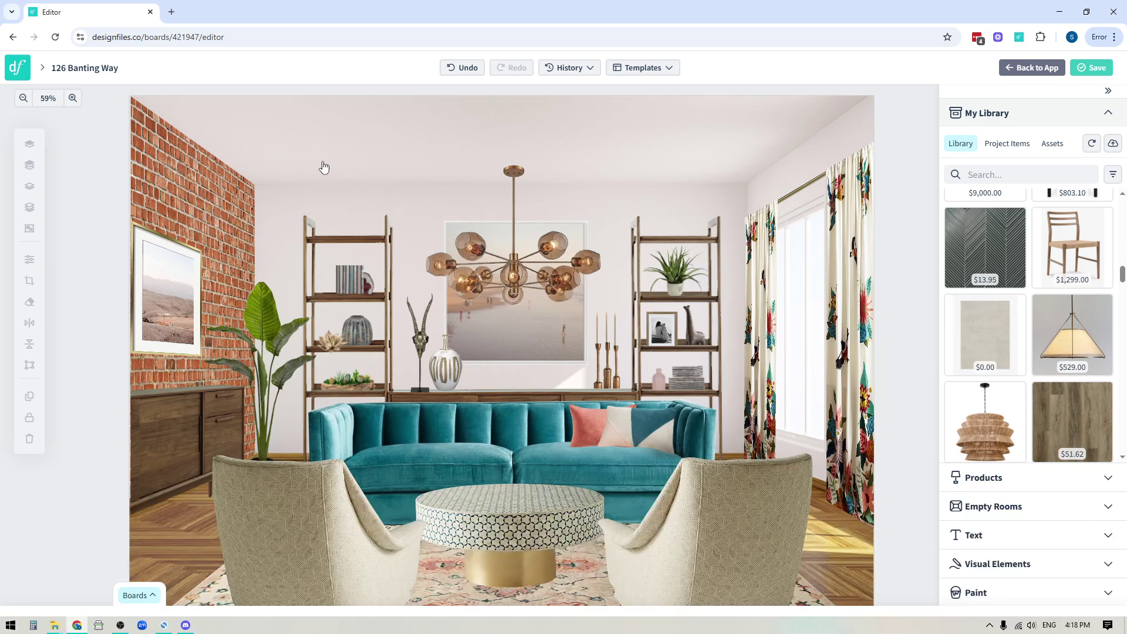
Step: Select the shelving and decor minus the chandelier and beach picture, then move and resize it to about 1153 × 814
left_click_drag(322, 160, 730, 402)
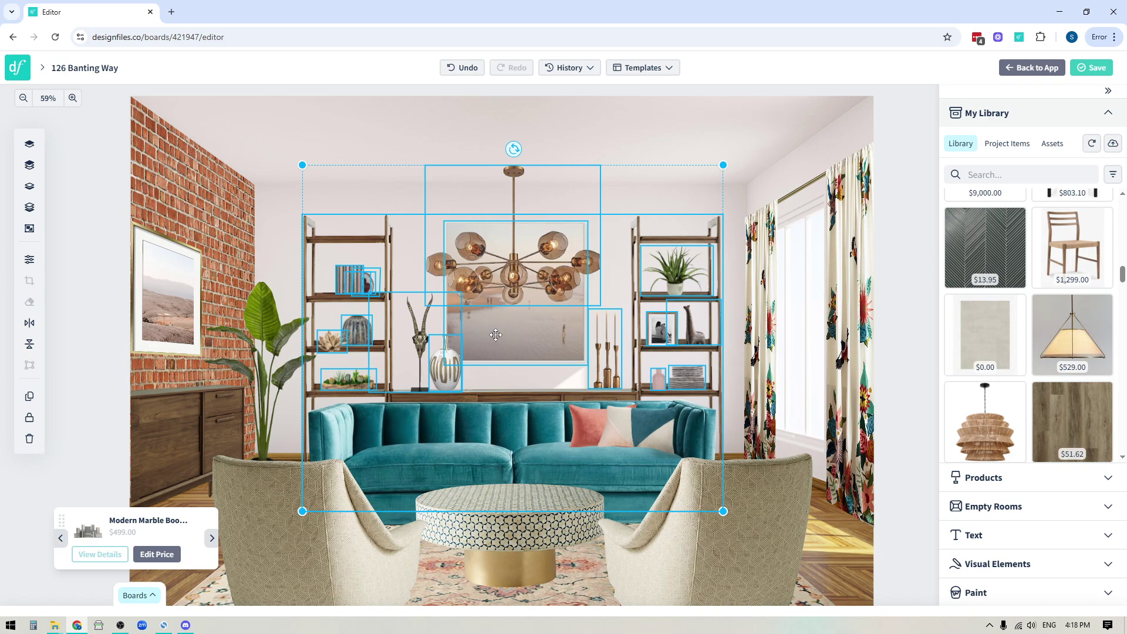
left_click(515, 271, "shift")
left_click(517, 327, "shift")
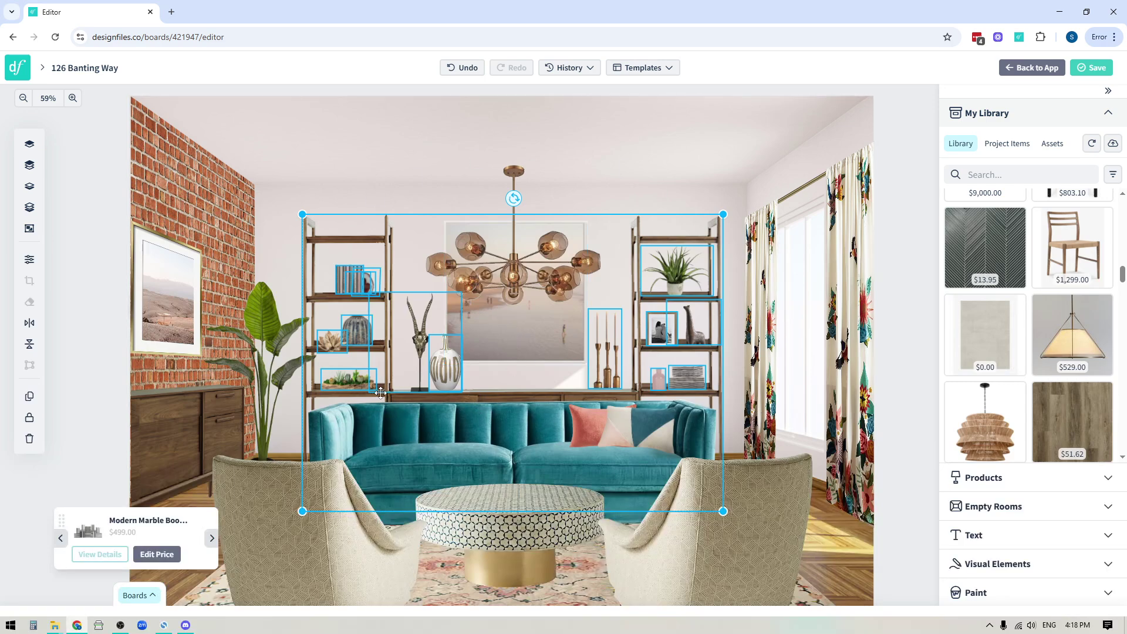
mouse_move(326, 298)
left_mouse_down()
mouse_move(260, 213)
mouse_move(444, 193)
mouse_move(317, 280)
left_mouse_up()
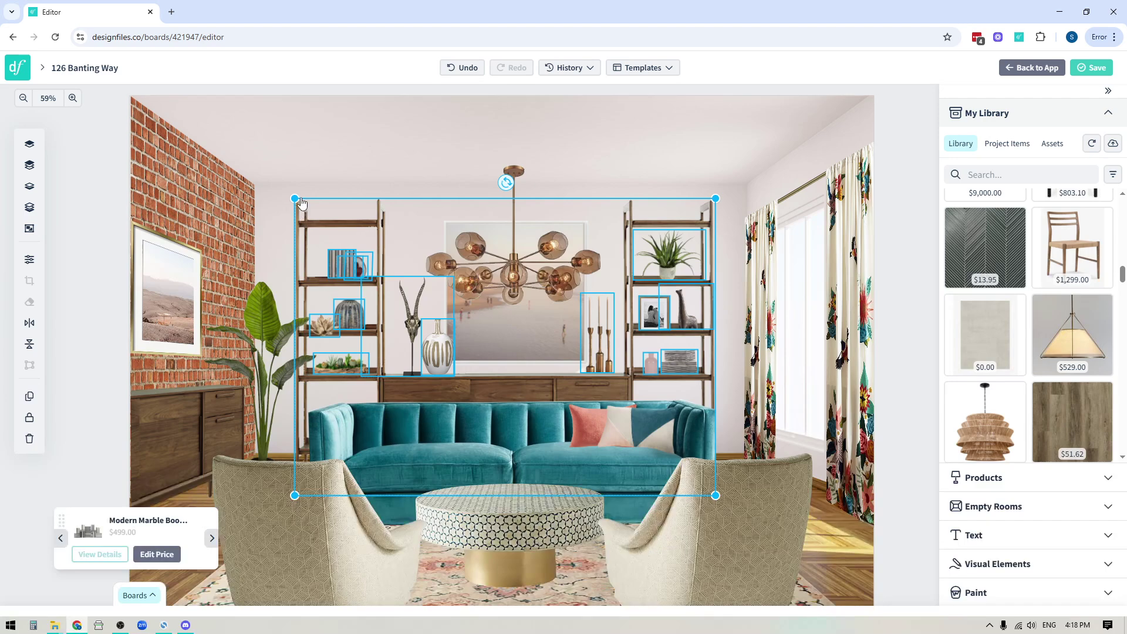
left_click_drag(294, 189, 331, 197)
mouse_move(345, 293)
left_mouse_down()
mouse_move(313, 292)
mouse_move(333, 306)
left_mouse_up()
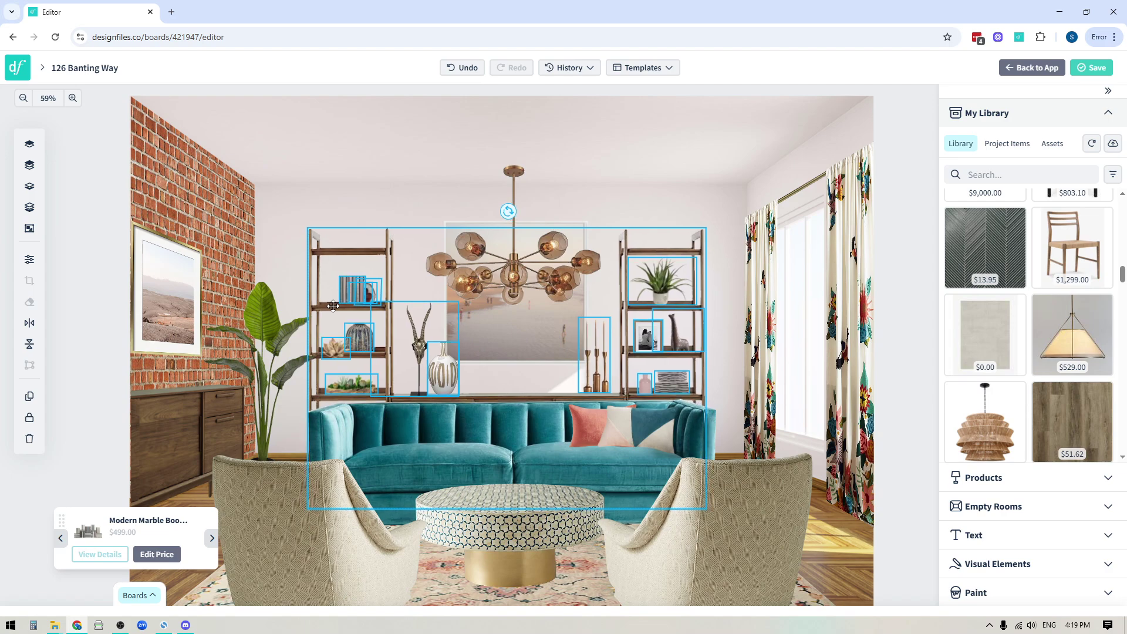
left_click_drag(707, 229, 718, 221)
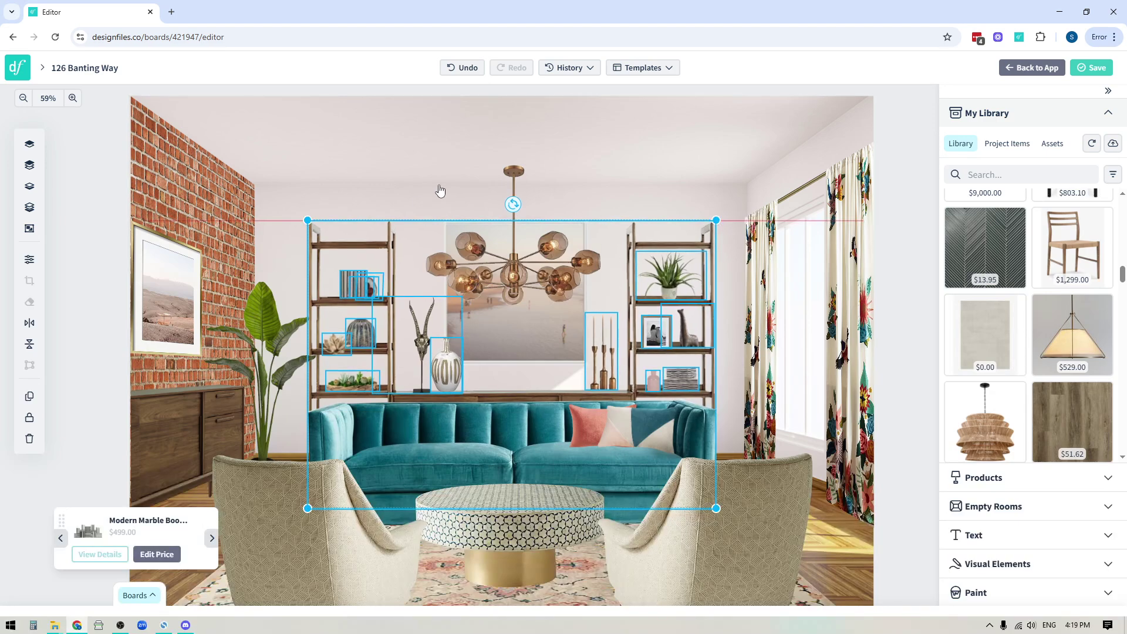
Step: Send the coral pillow and the lumbar pillow to the back behind the teal sofa, then deselect
left_click(116, 279)
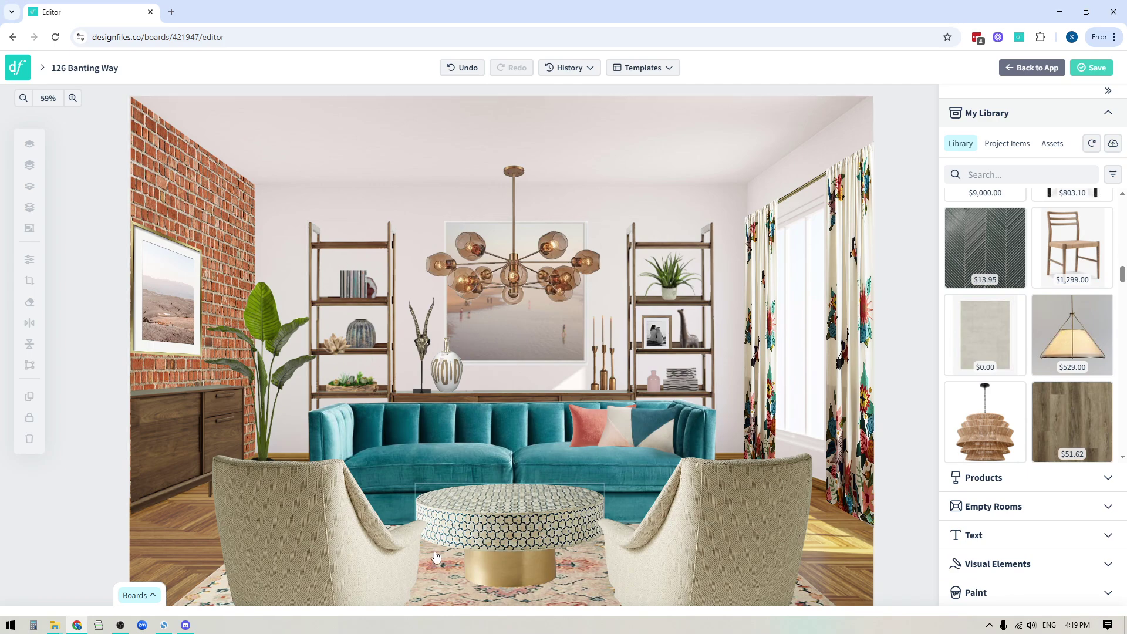
left_click(592, 435)
left_click(29, 208)
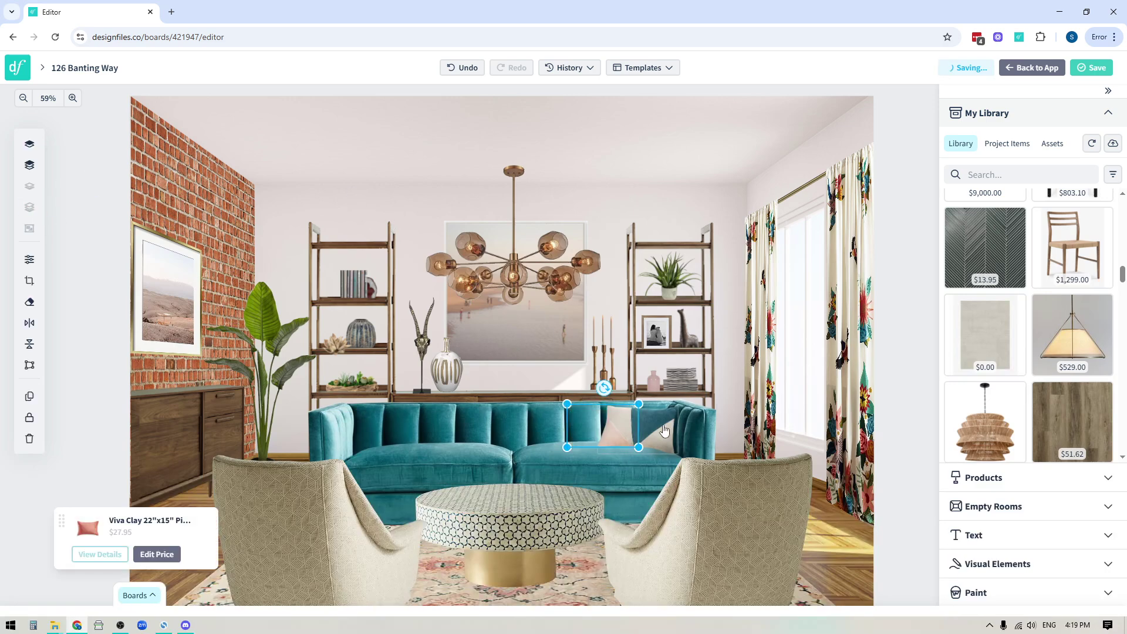
left_click(29, 207)
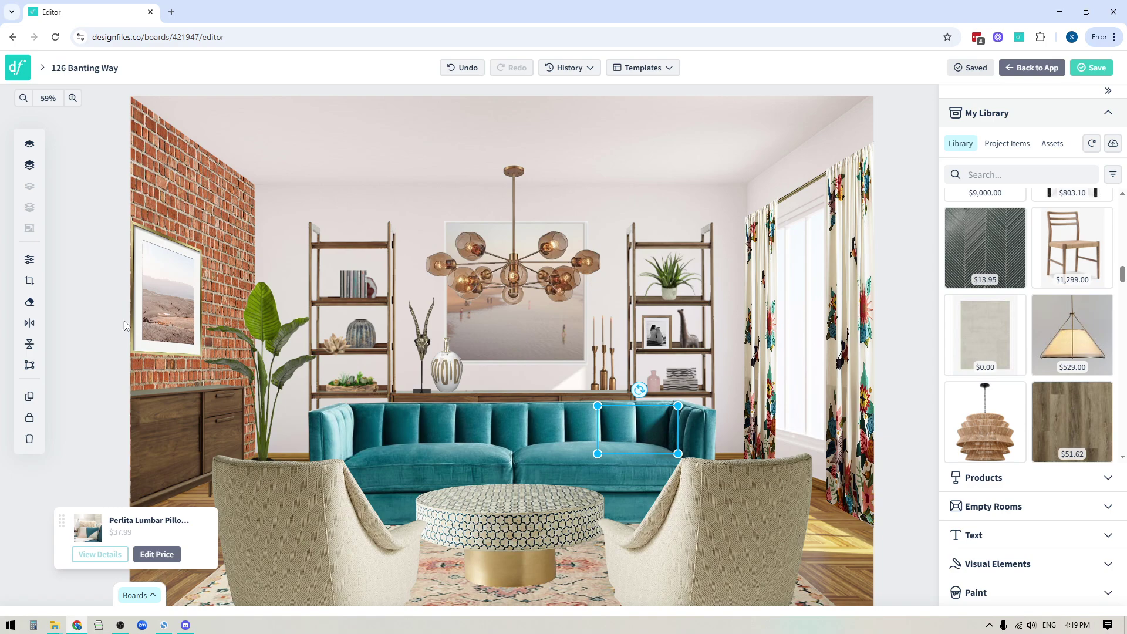
left_click(105, 320)
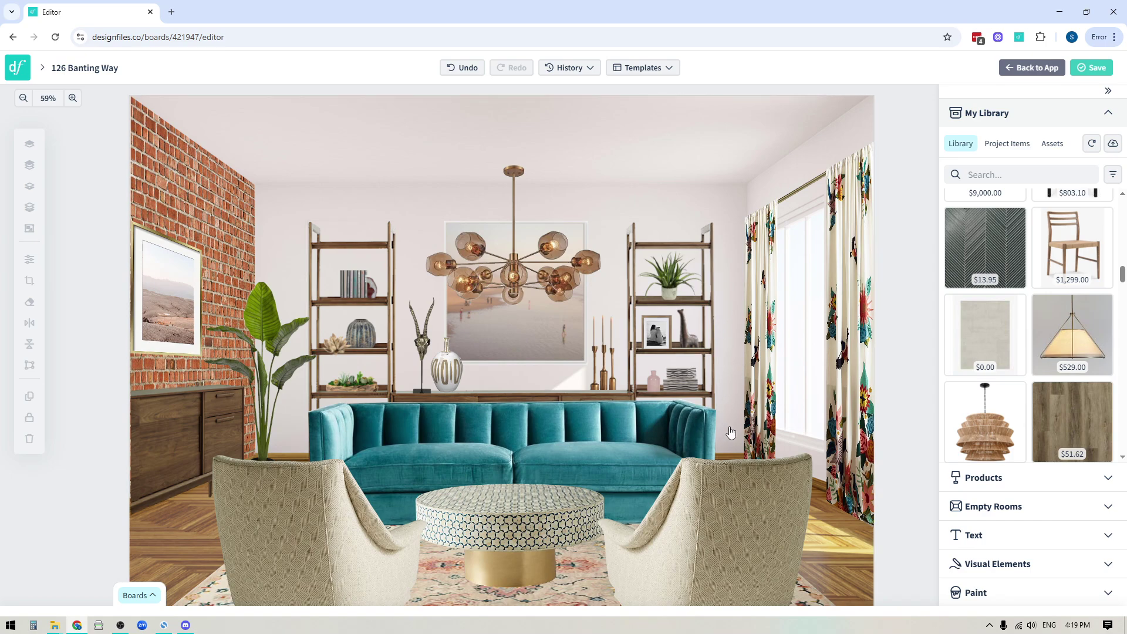
Step: Bring the hidden lumbar pillow in front of the sofa, then reselect the shelving, plant and decor
left_click_drag(734, 422, 502, 442)
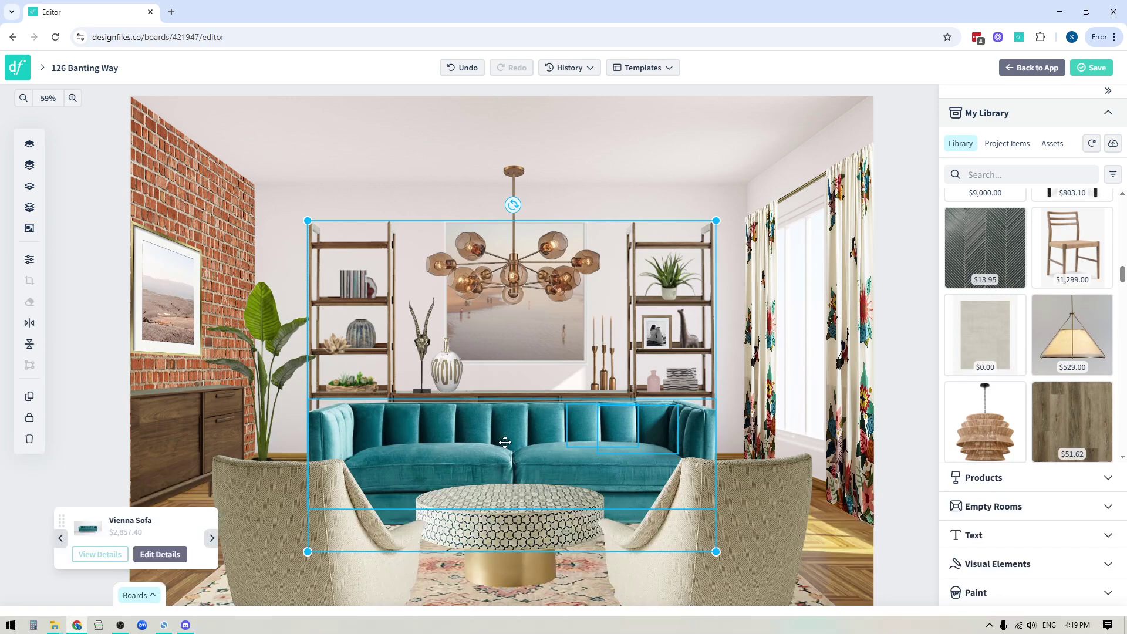
left_click(509, 422)
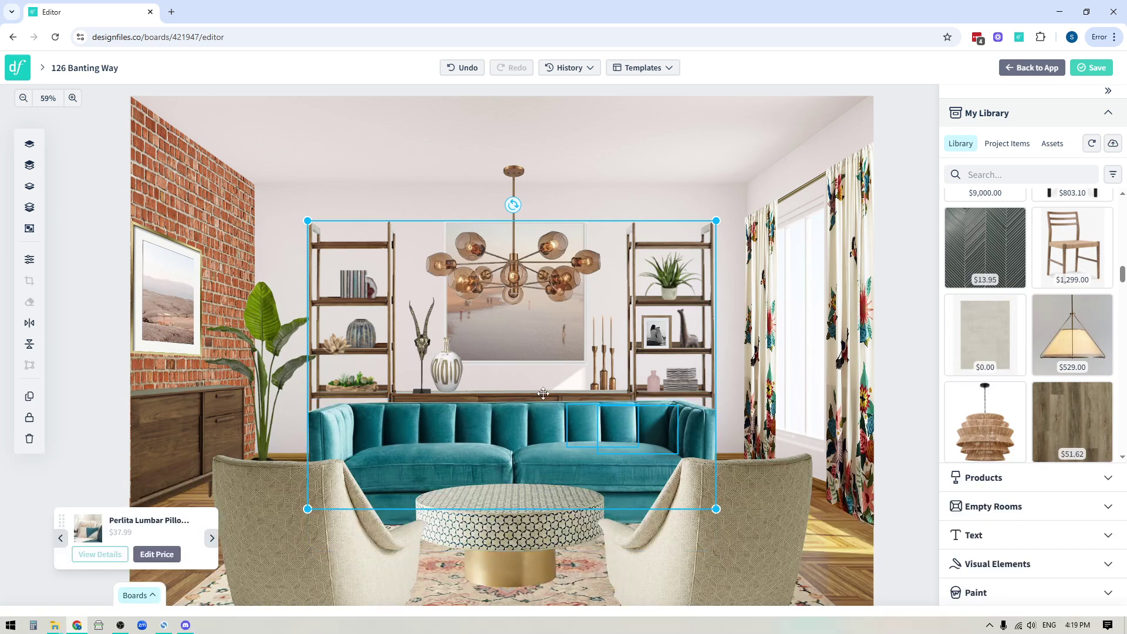
left_click(632, 238)
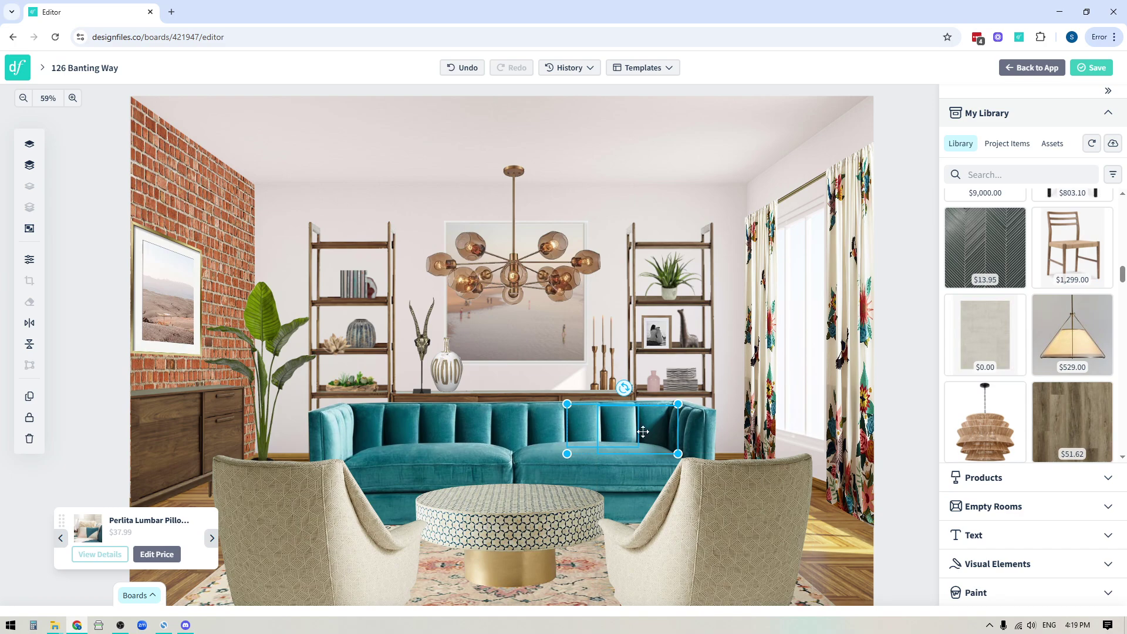
left_click(30, 165)
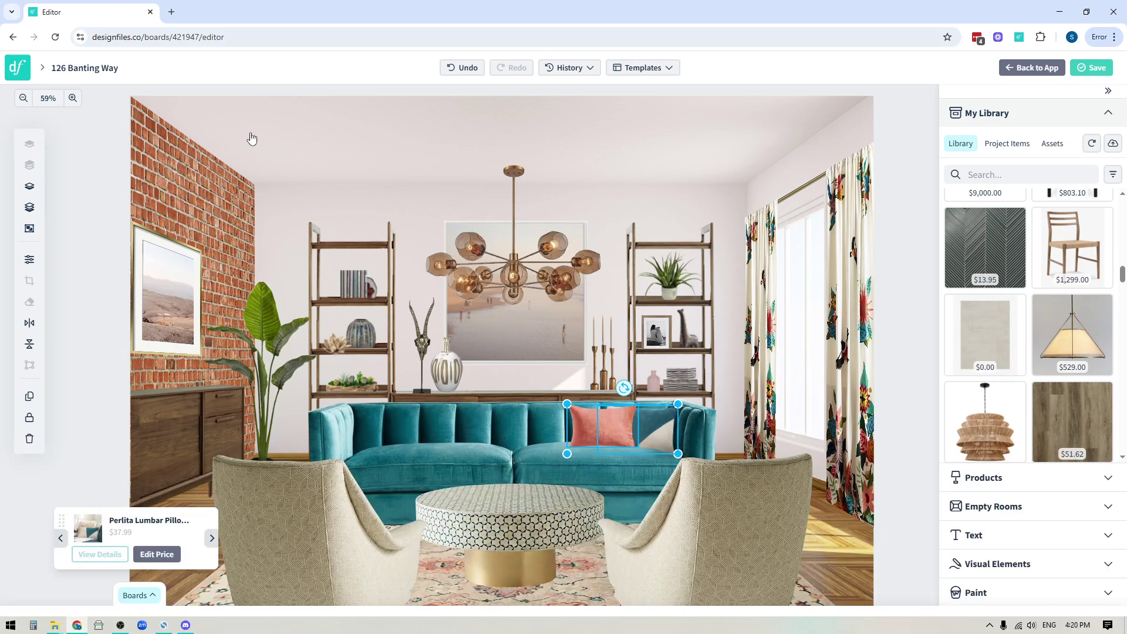
left_click_drag(313, 114, 696, 389)
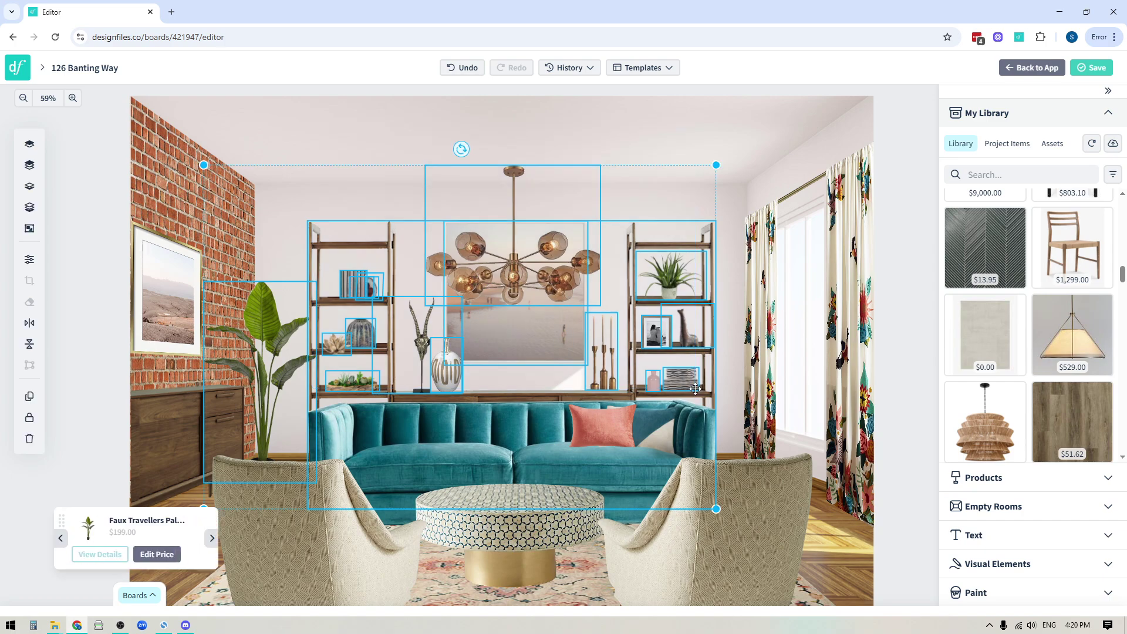